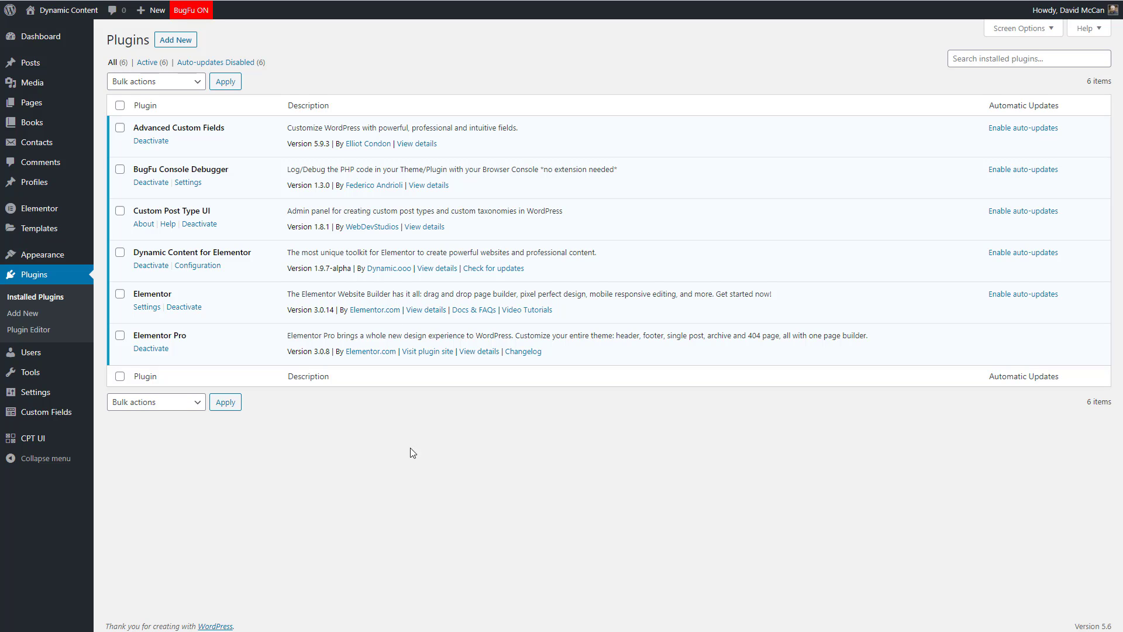
Select the Profiles post type in CPT UI's Edit Post Types tab
mouse_move(50, 440)
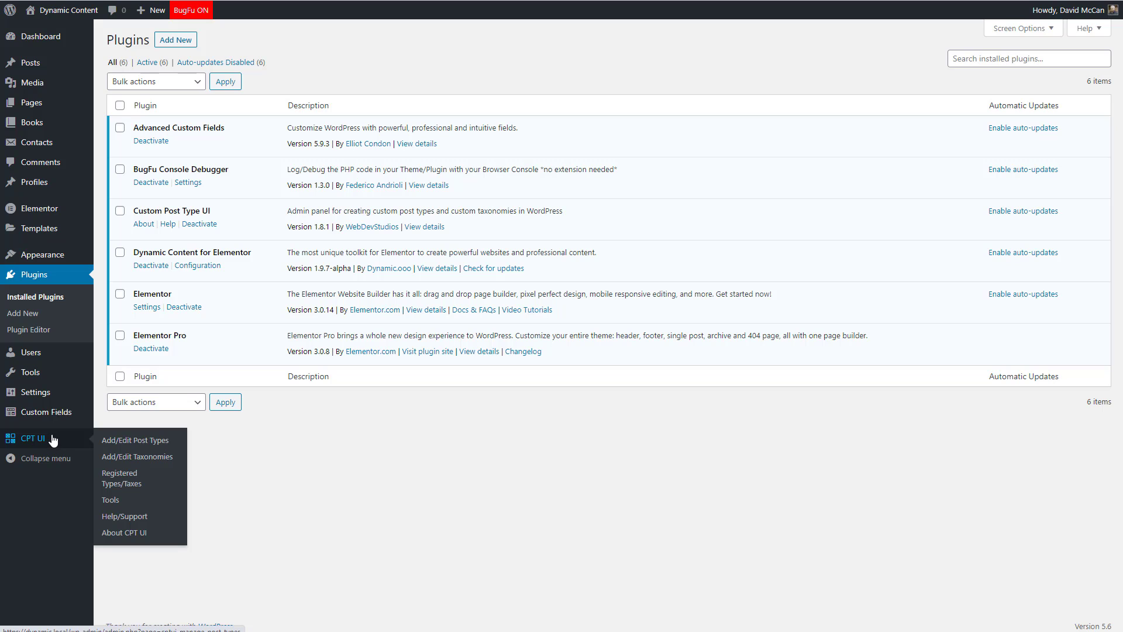
click(124, 445)
click(233, 68)
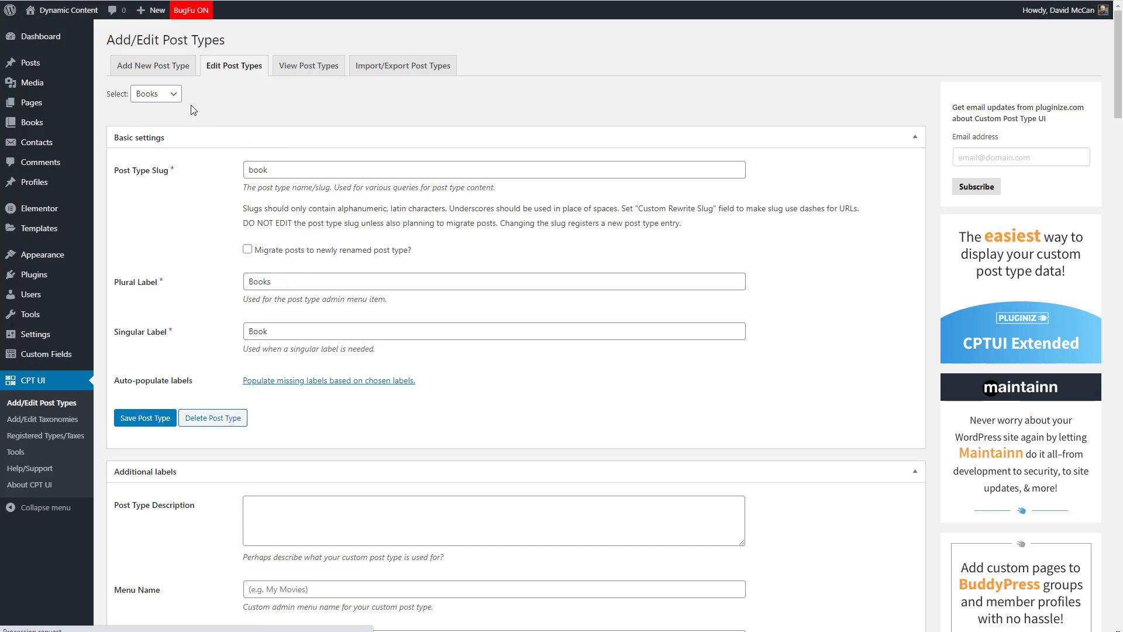
click(169, 95)
click(151, 136)
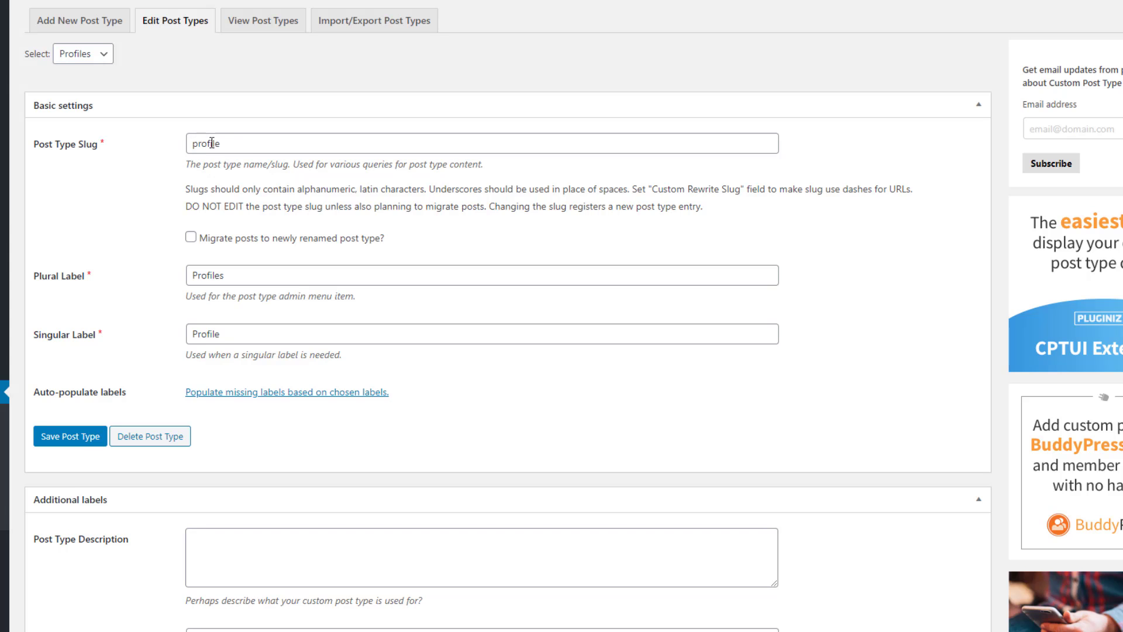
Review the Profiles settings with Additional labels collapsed, then list the ACF field groups
scroll(225, 169, down, 4)
click(194, 298)
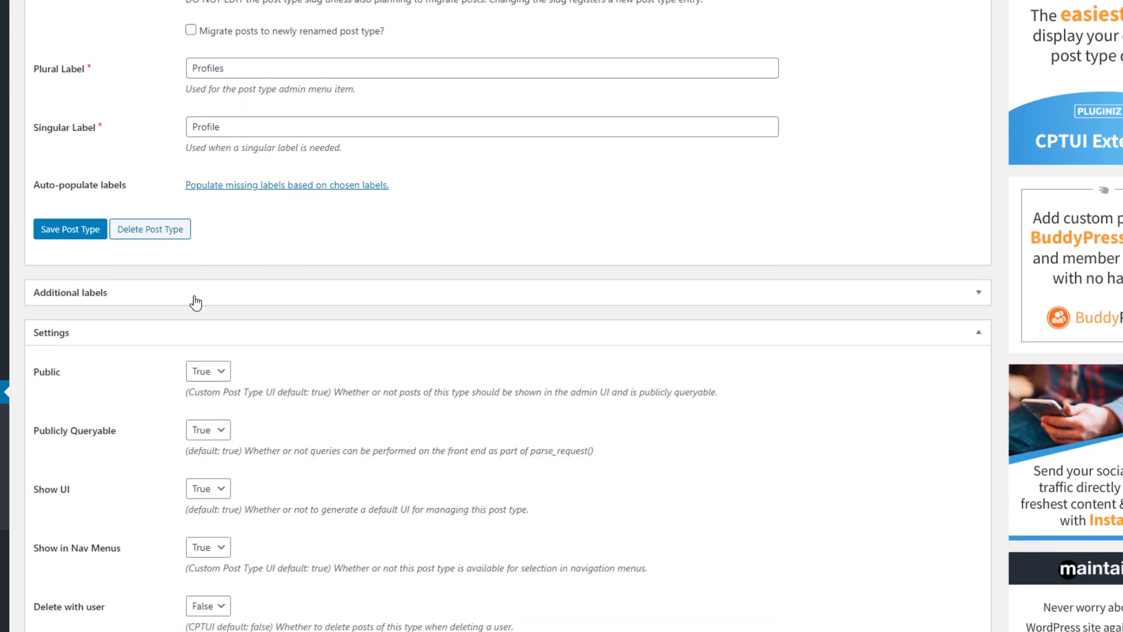
scroll(194, 303, down, 10)
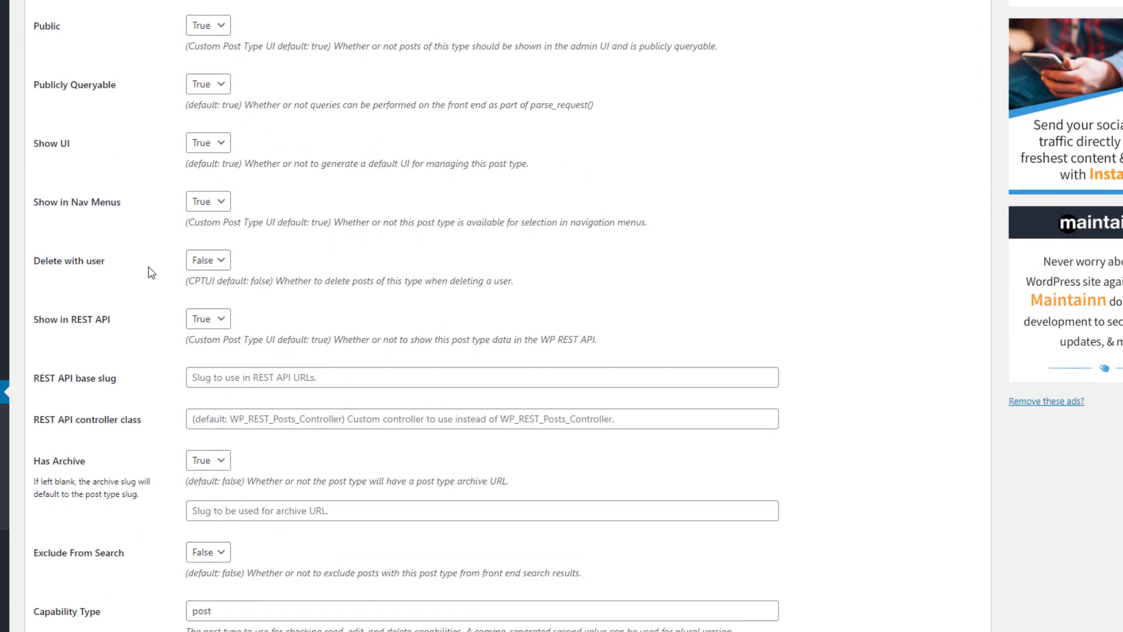
scroll(152, 272, down, 7)
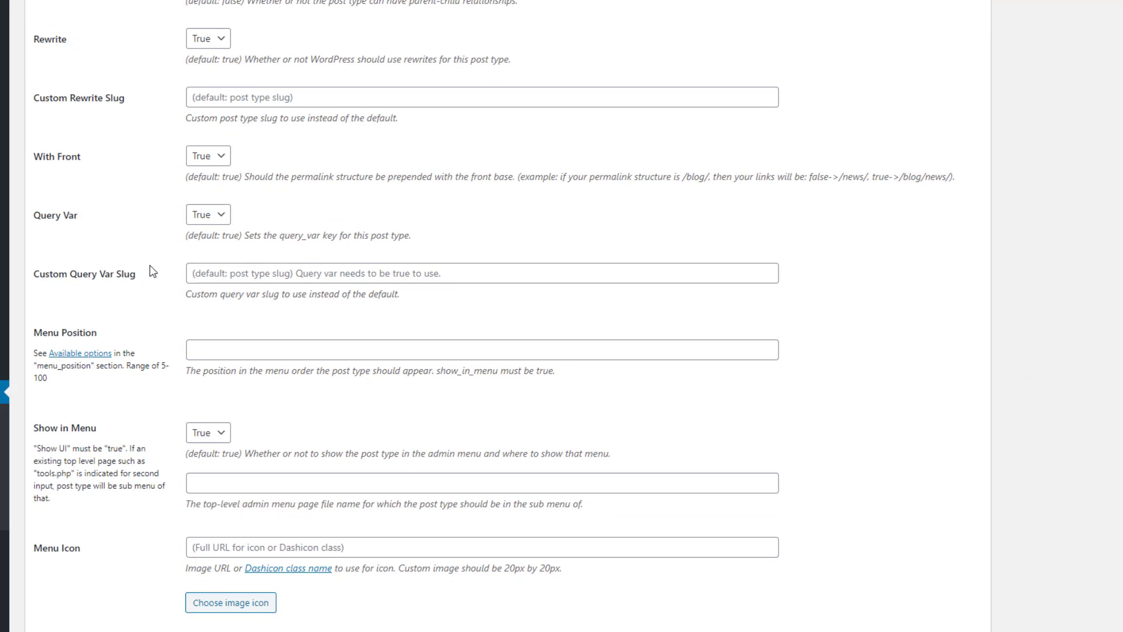
scroll(151, 271, down, 2)
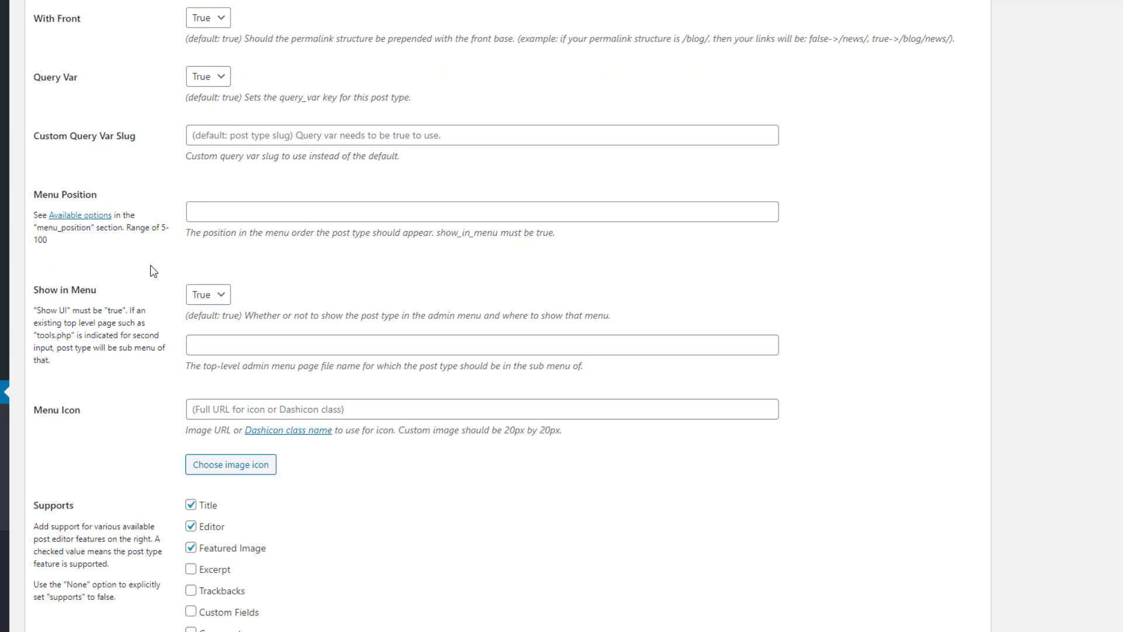
scroll(153, 271, up, 4)
scroll(152, 270, up, 5)
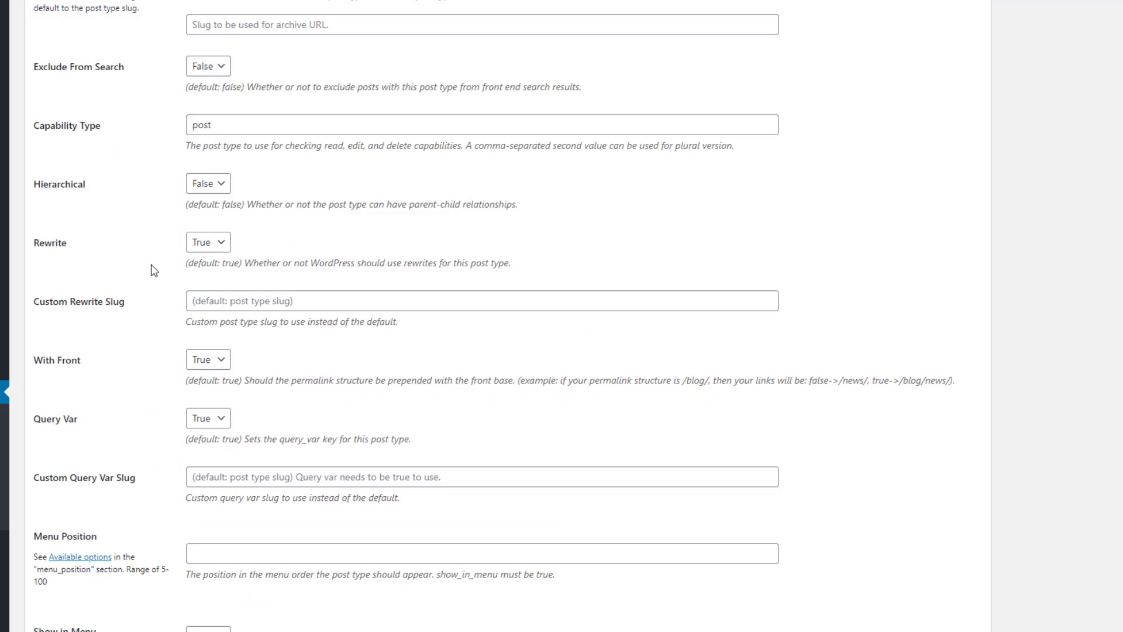
scroll(125, 136, down, 13)
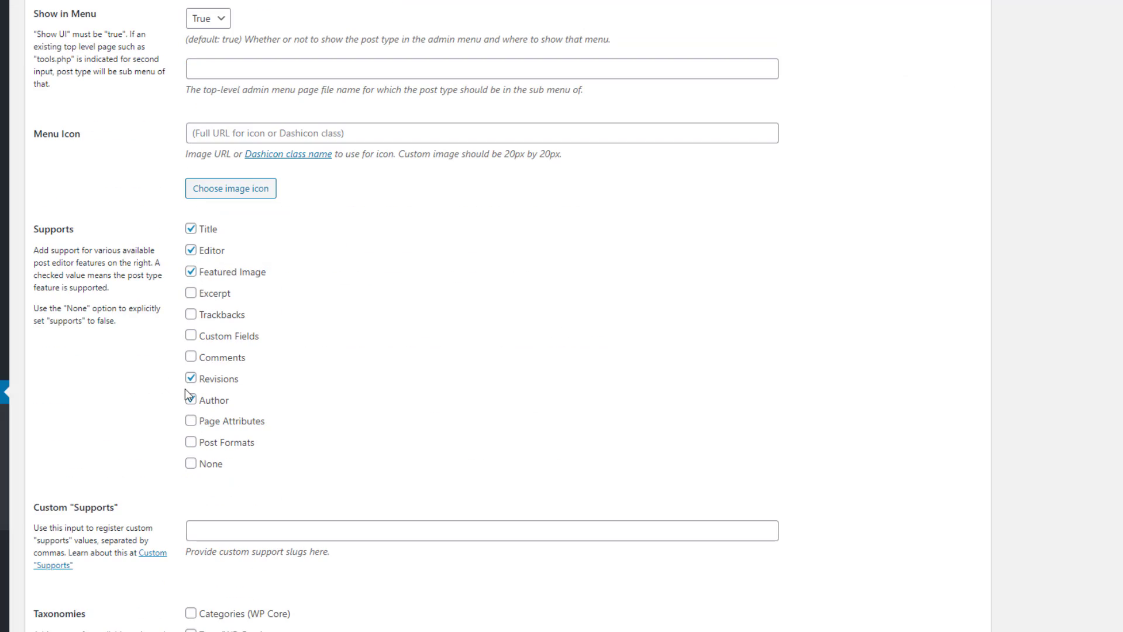
scroll(188, 395, up, 14)
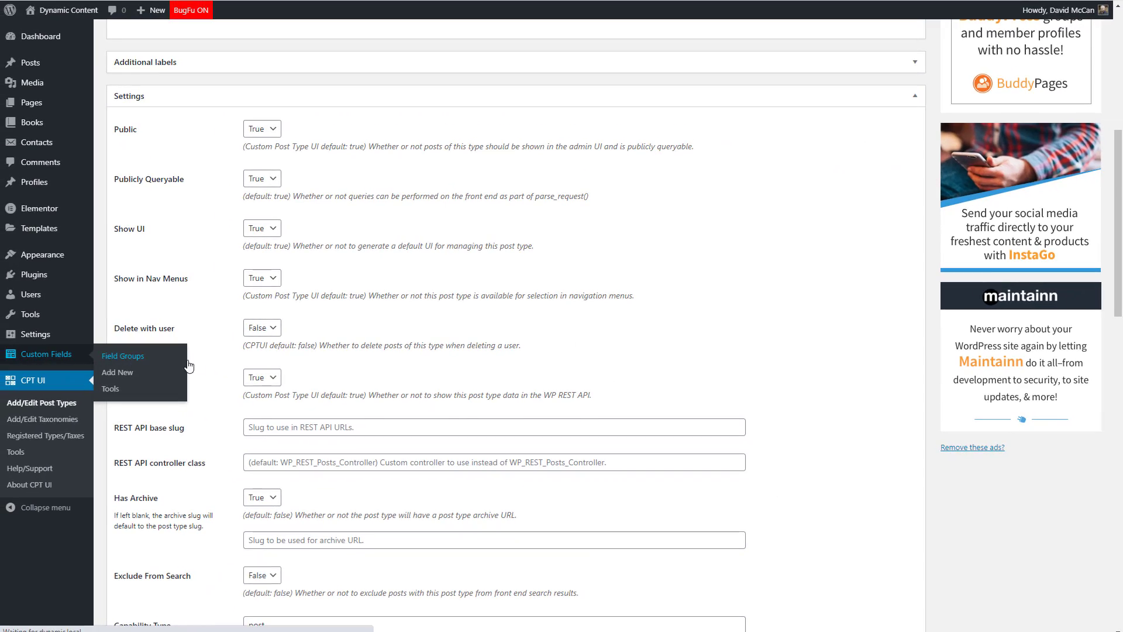
click(87, 358)
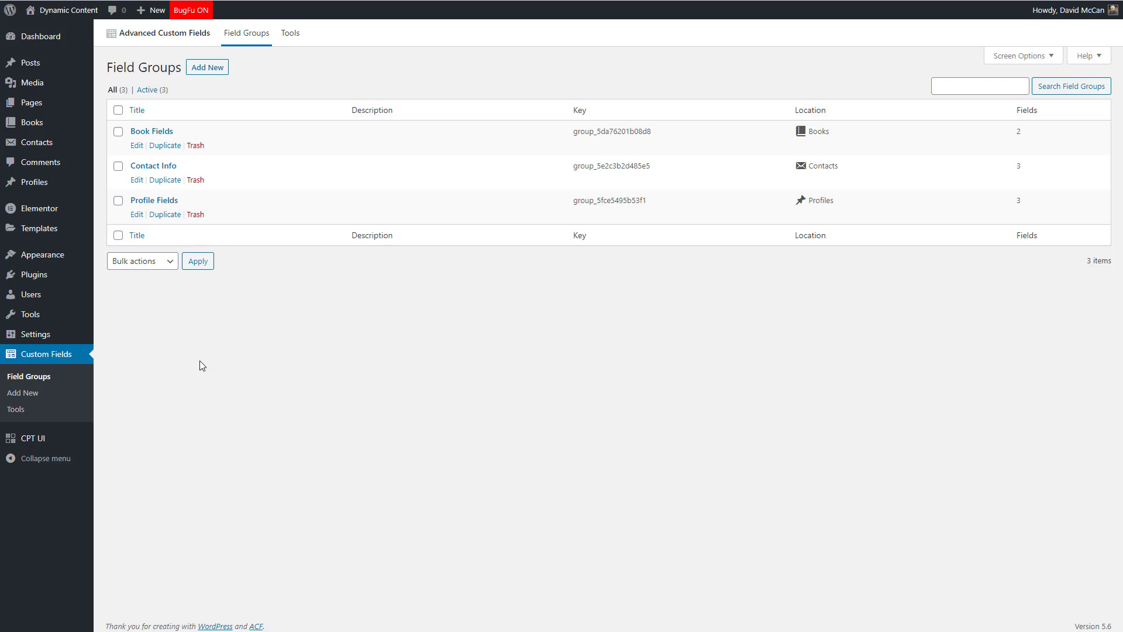
Open the Profile Fields group and expand its Profile Complete true/false field
click(165, 201)
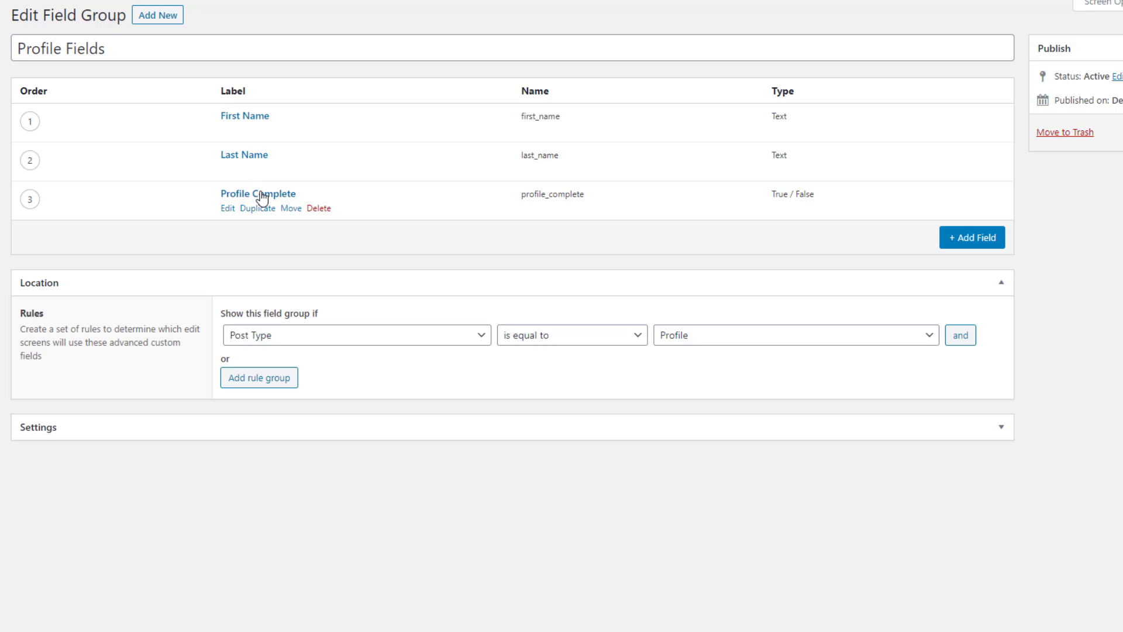
click(227, 209)
scroll(198, 211, down, 4)
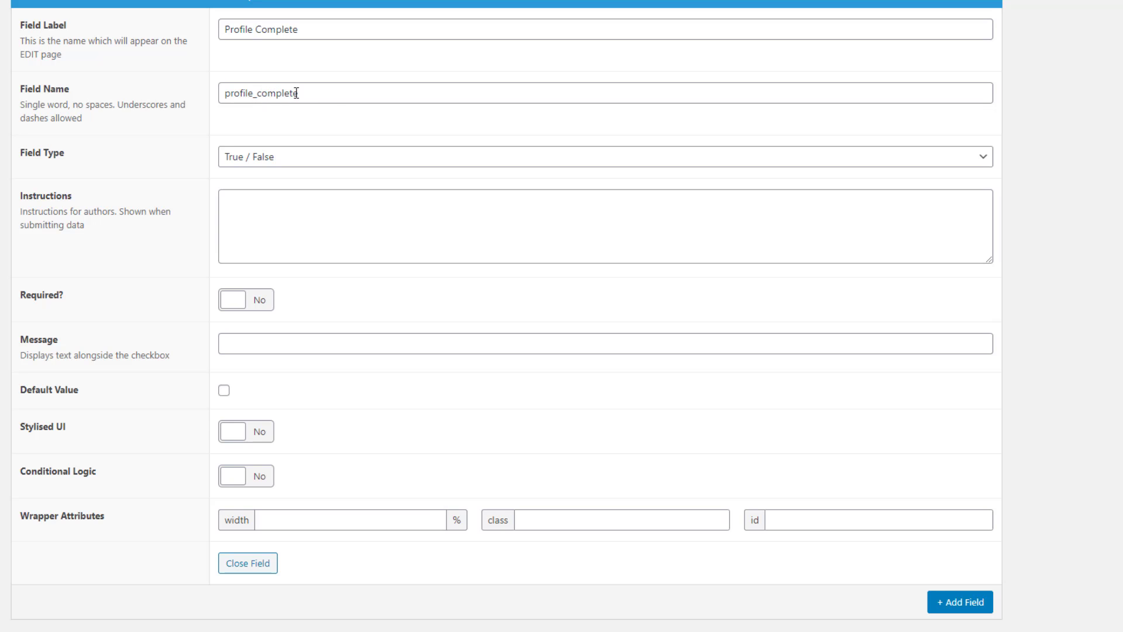
scroll(328, 108, up, 4)
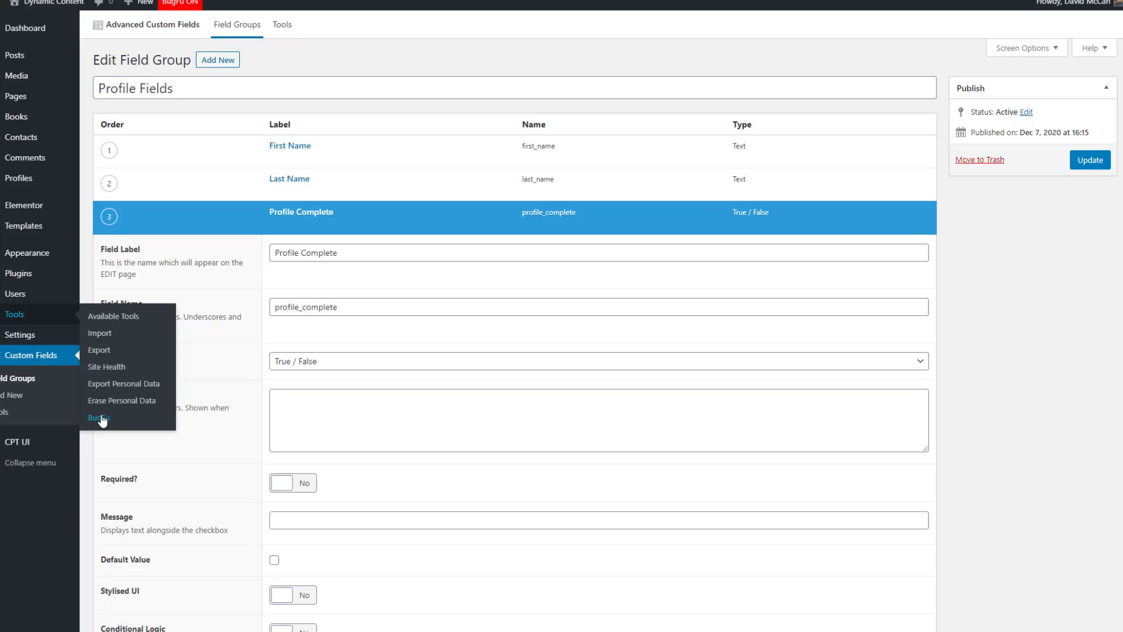
Open Tools > BugFu and select the BugFu::log($my_string_content); example line
click(31, 431)
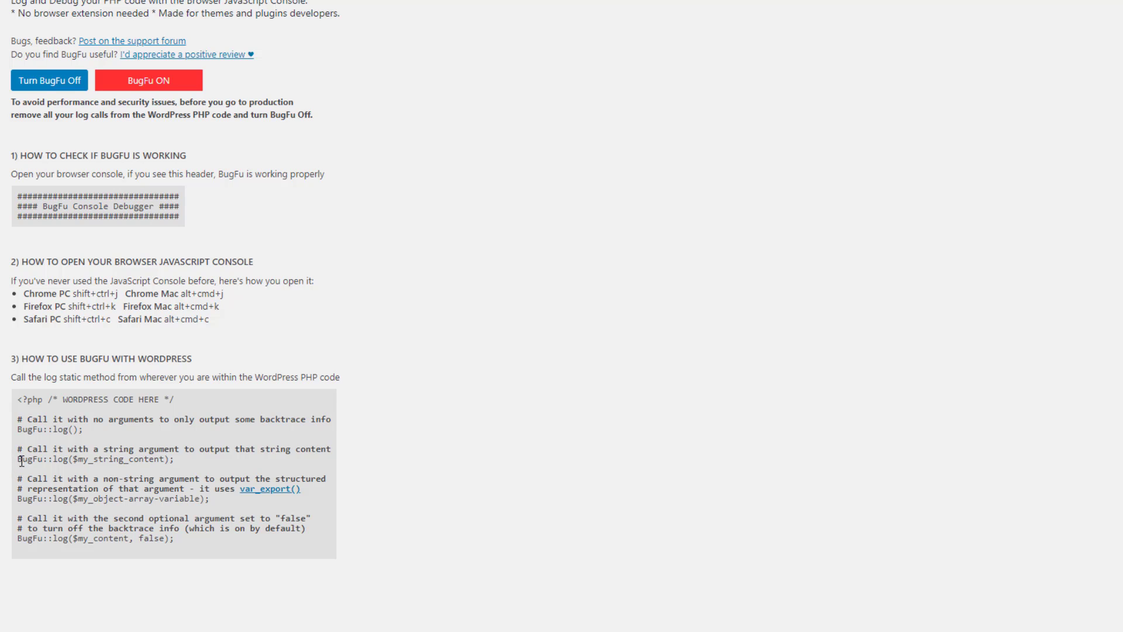
drag(16, 459, 184, 458)
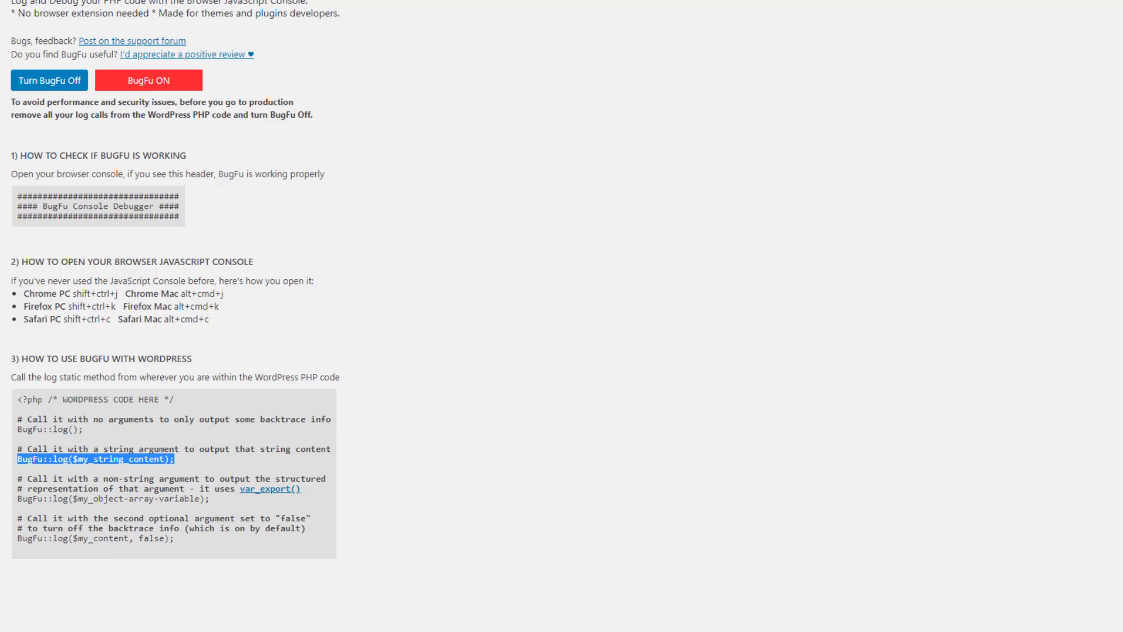
click(34, 183)
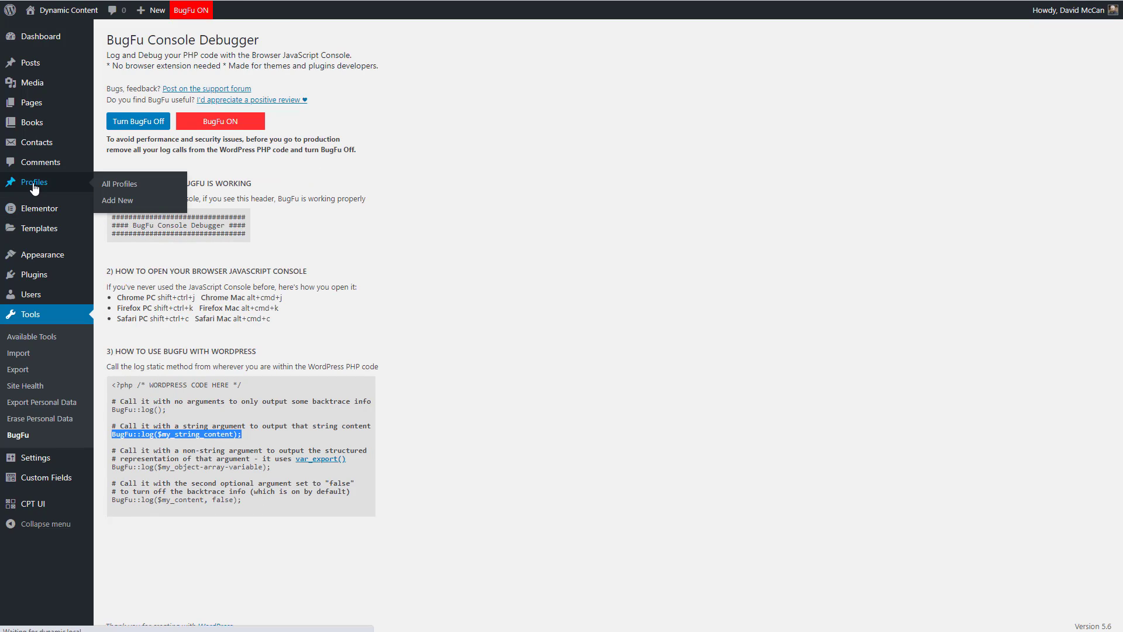
Tick Profile Complete on the profile entry and reposition the Profile Fields box
click(153, 125)
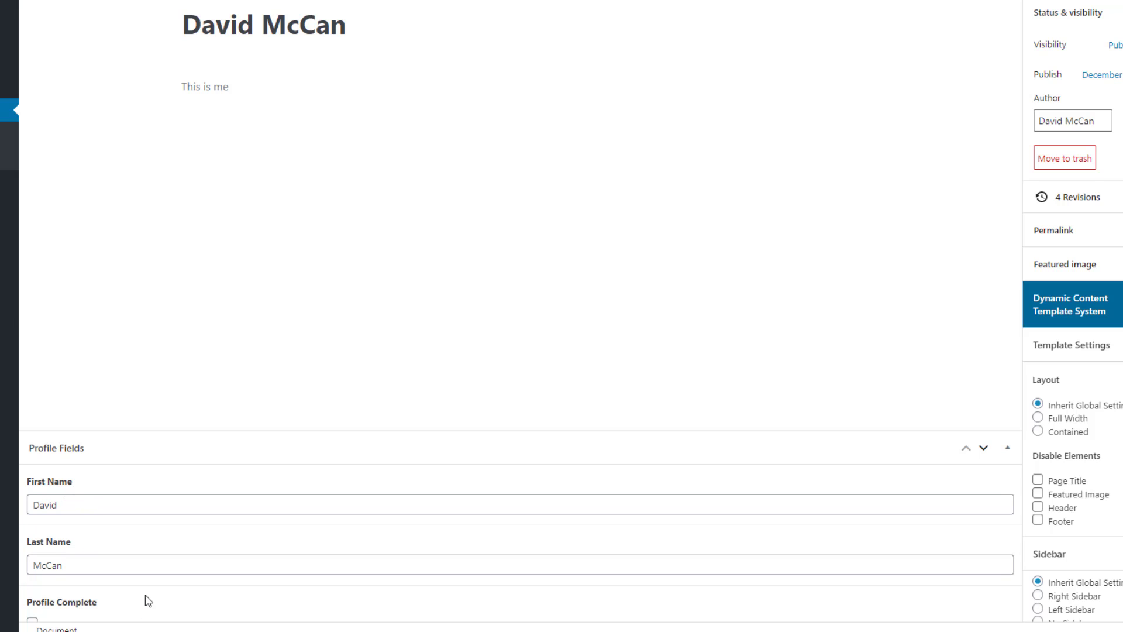
click(307, 611)
drag(241, 614, 179, 406)
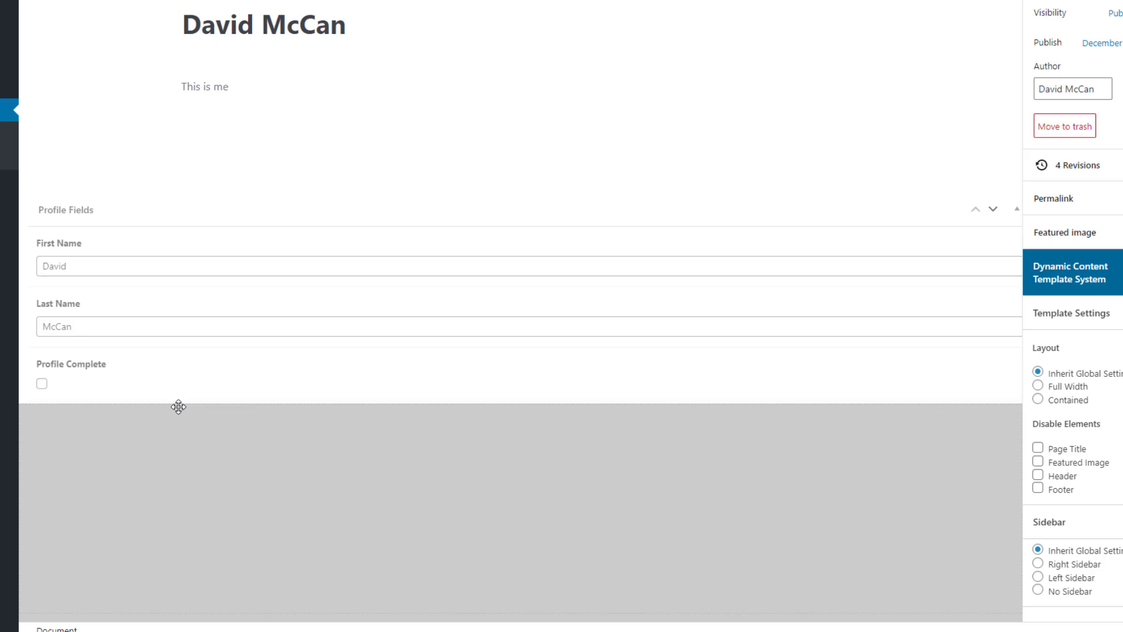
drag(178, 407, 151, 464)
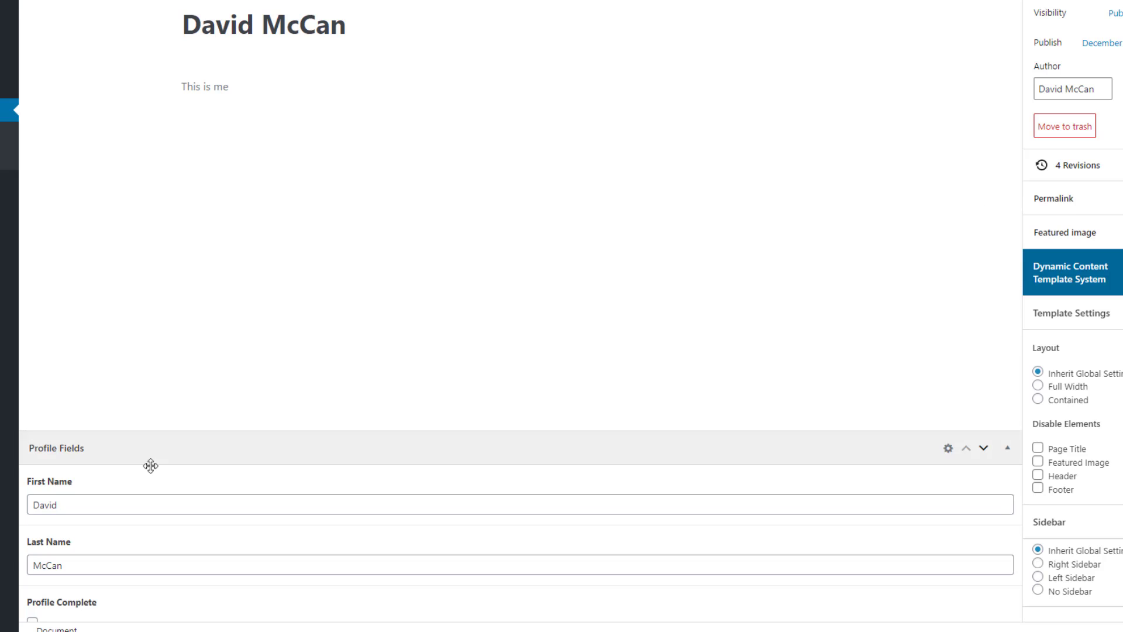
click(33, 619)
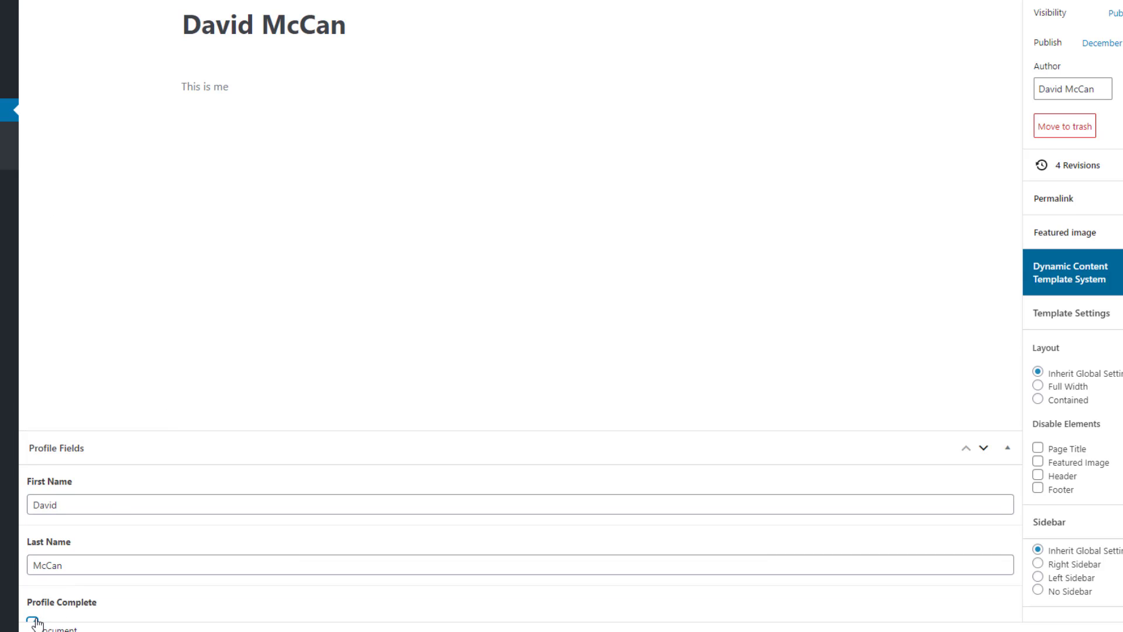
drag(173, 542, 188, 469)
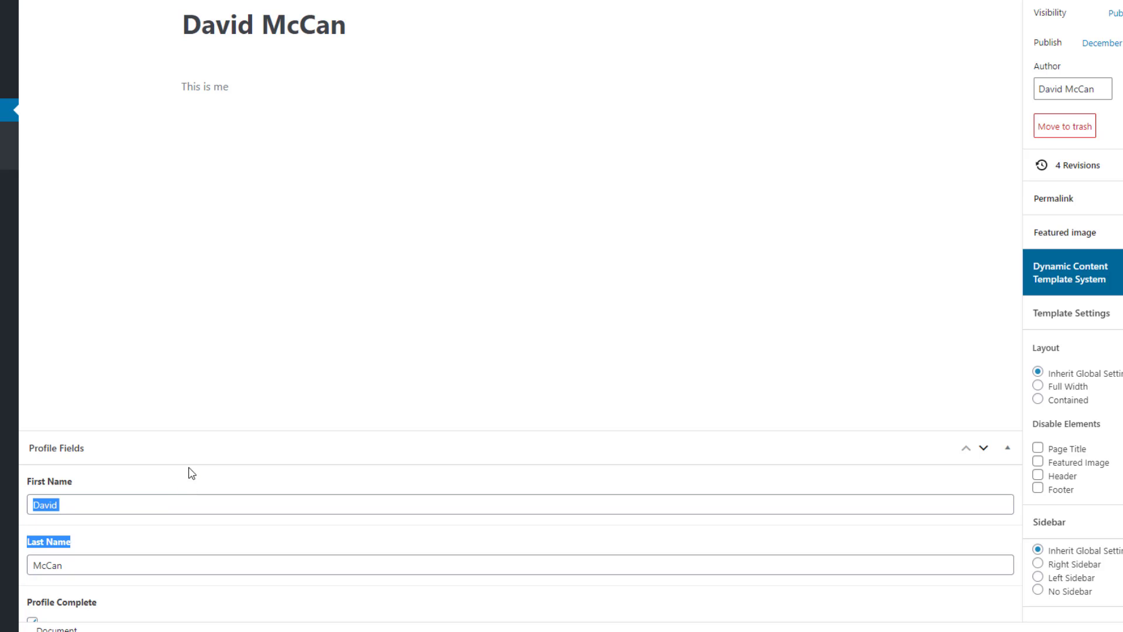
click(143, 599)
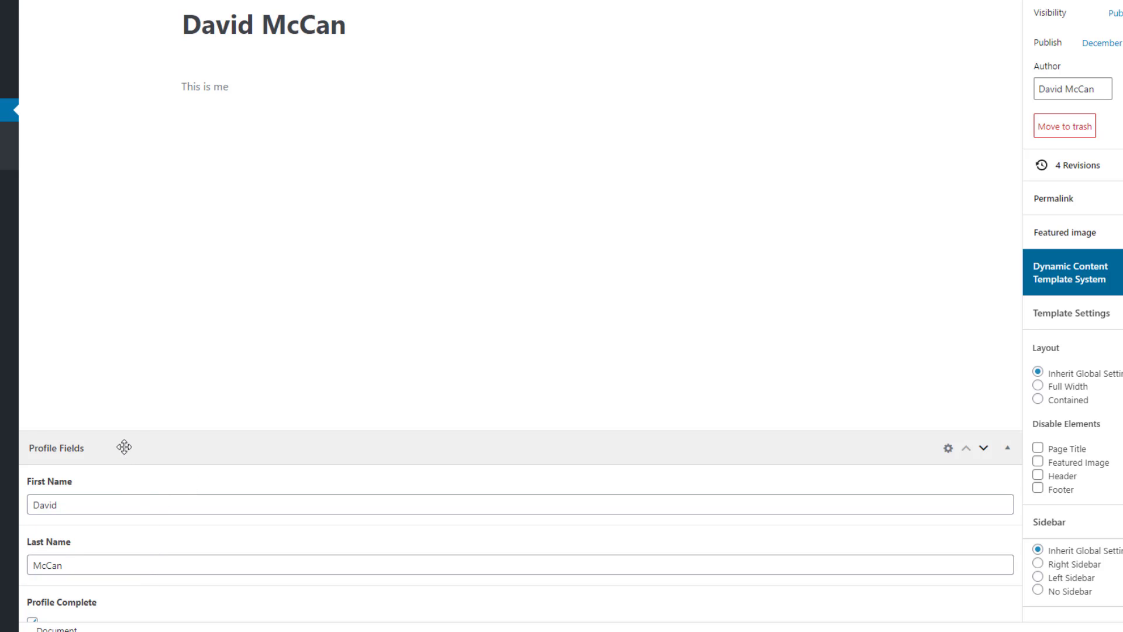
drag(123, 447, 138, 379)
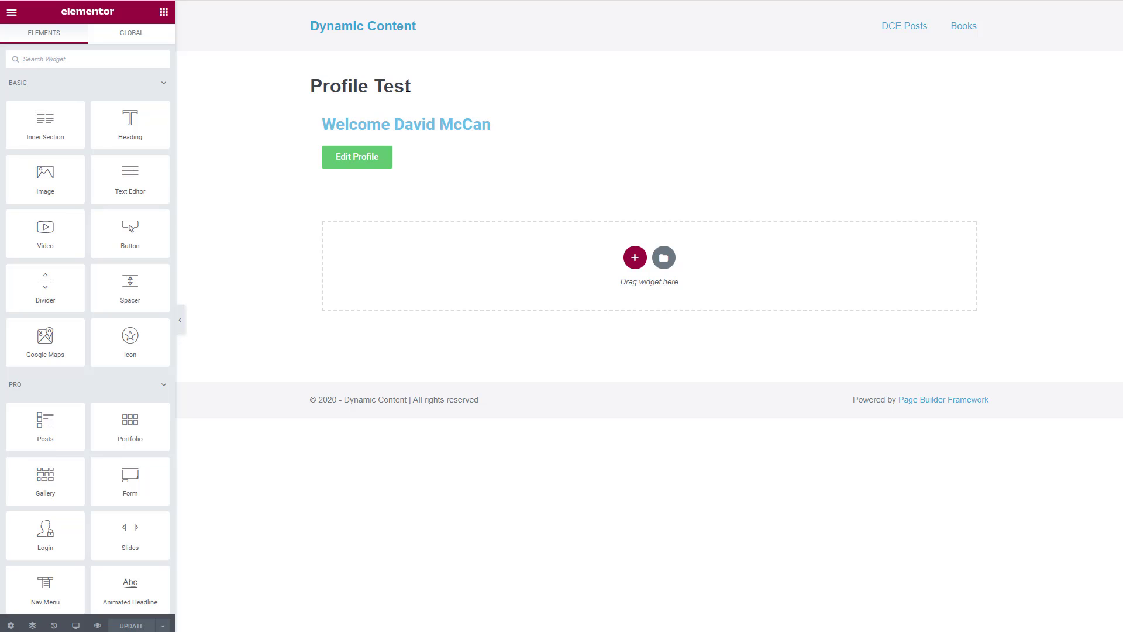
Inspect the Welcome heading's display-name token, then select the Edit Profile button's section
click(347, 121)
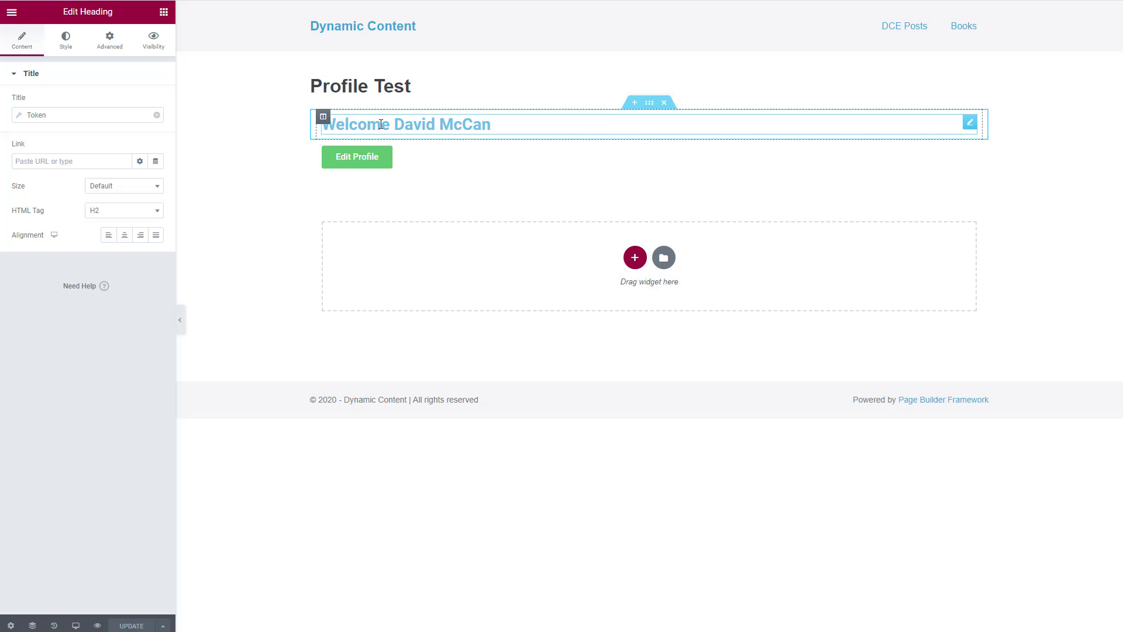
click(20, 116)
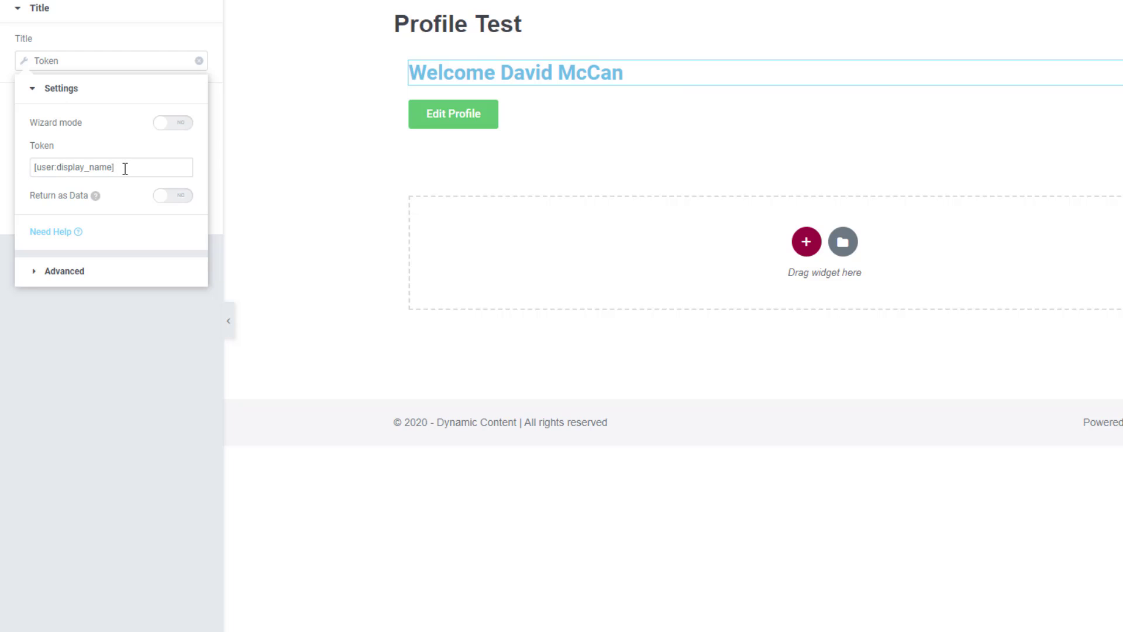
click(32, 272)
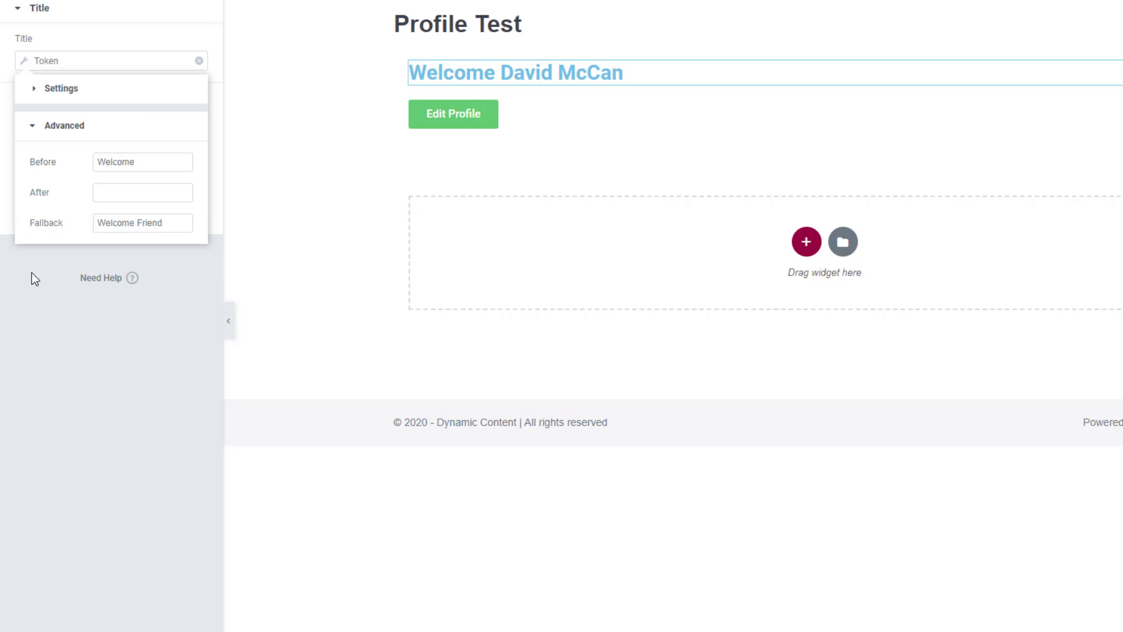
click(146, 160)
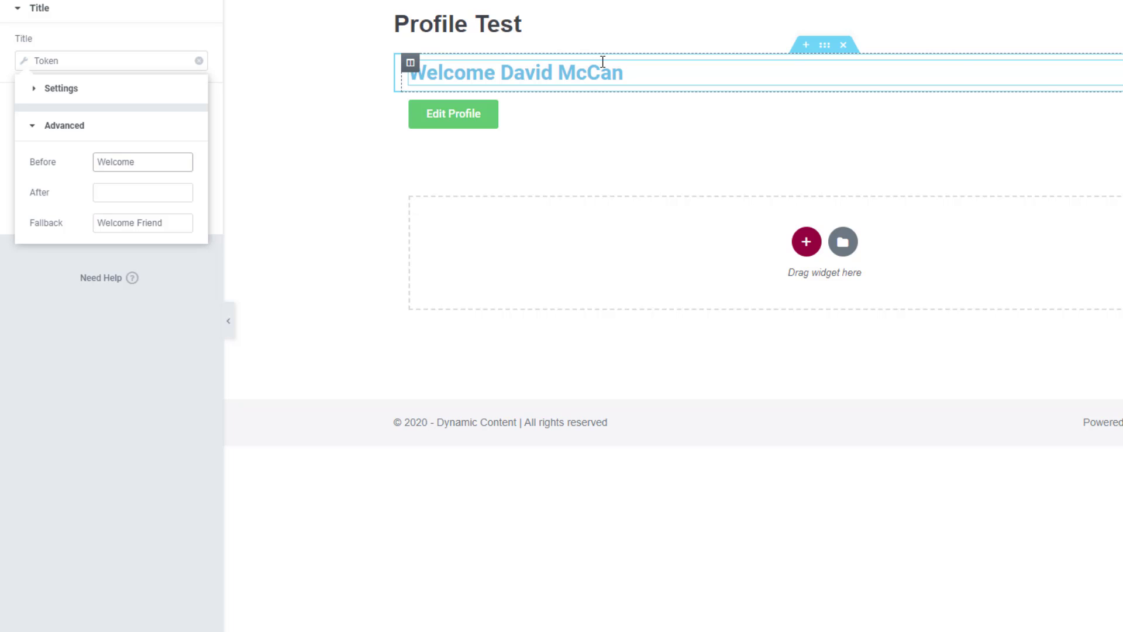
click(464, 118)
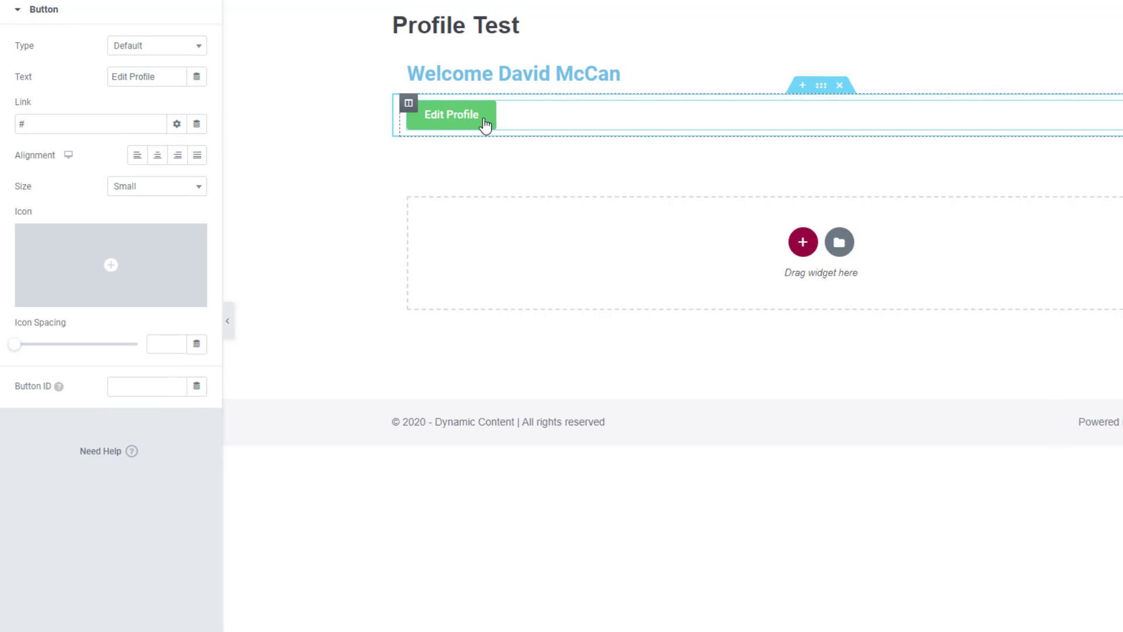
click(825, 84)
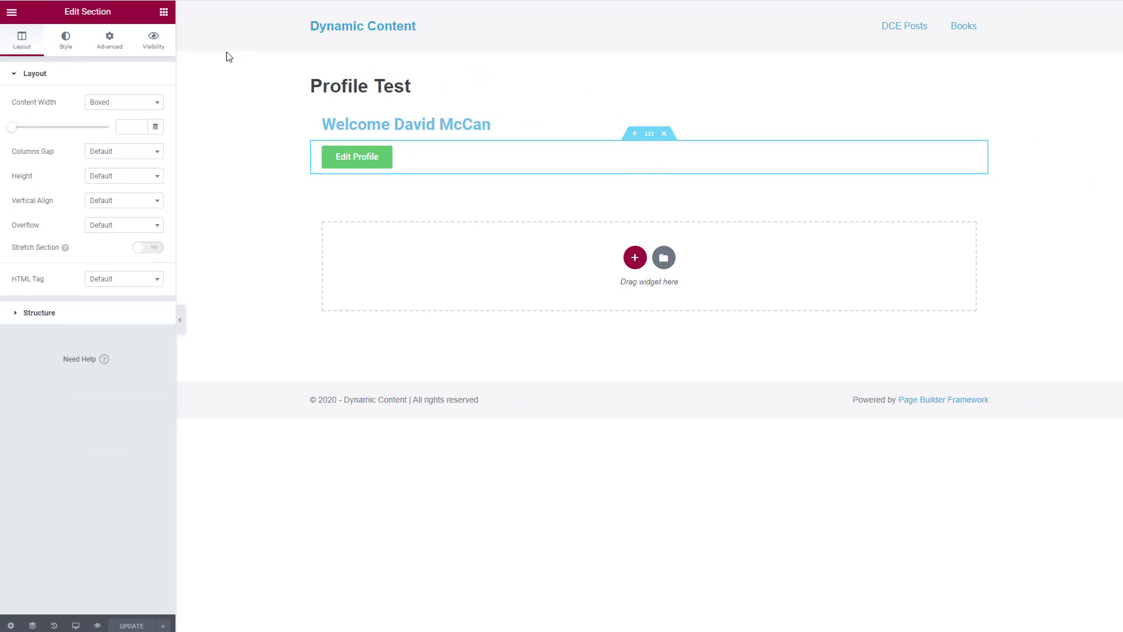
Set Enable Visibility to YES for the section and expand its Custom condition
click(154, 41)
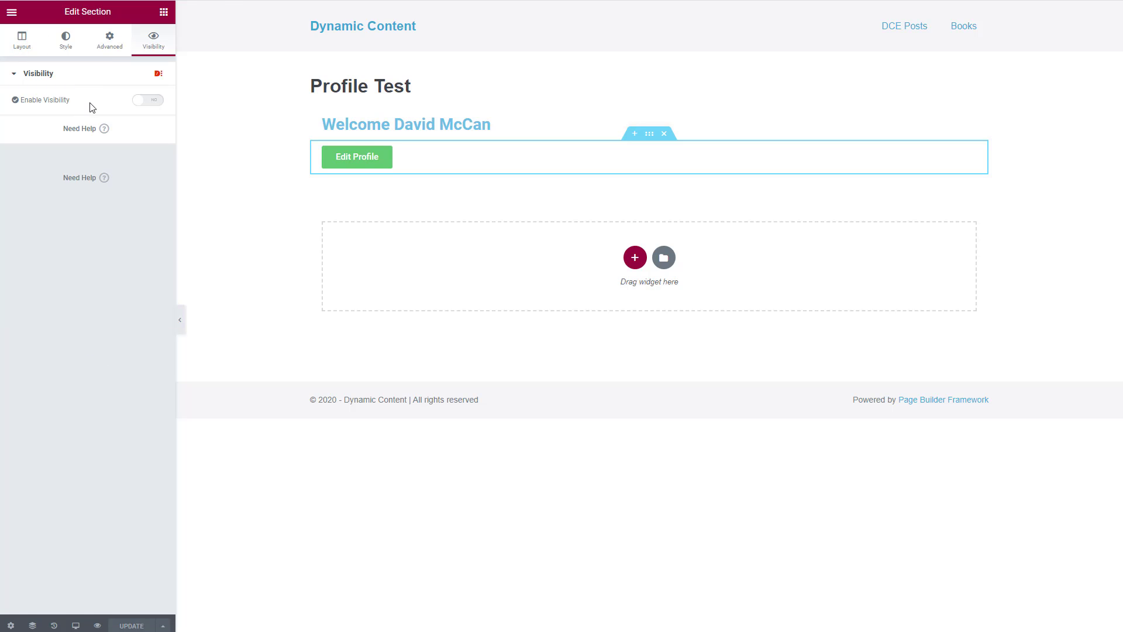
click(155, 103)
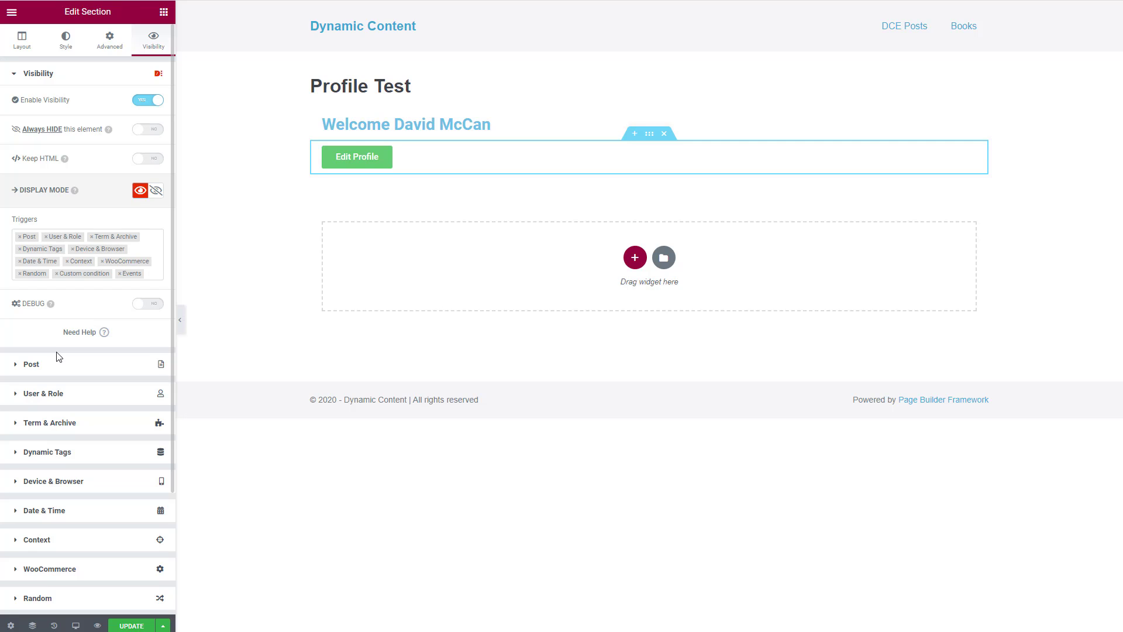
scroll(59, 357, down, 2)
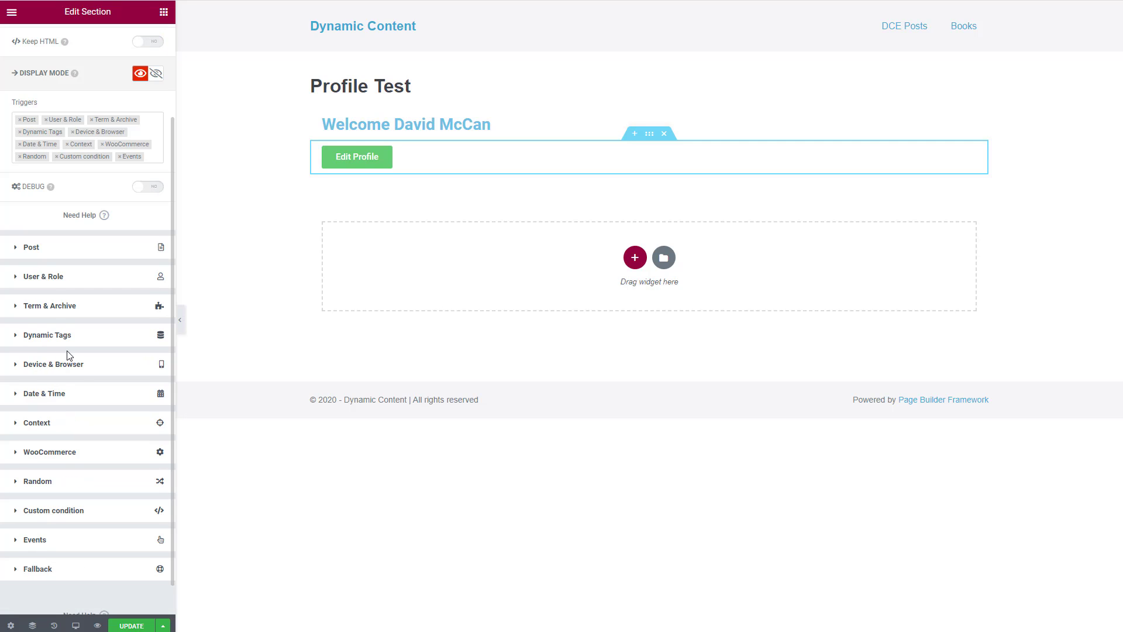
click(17, 513)
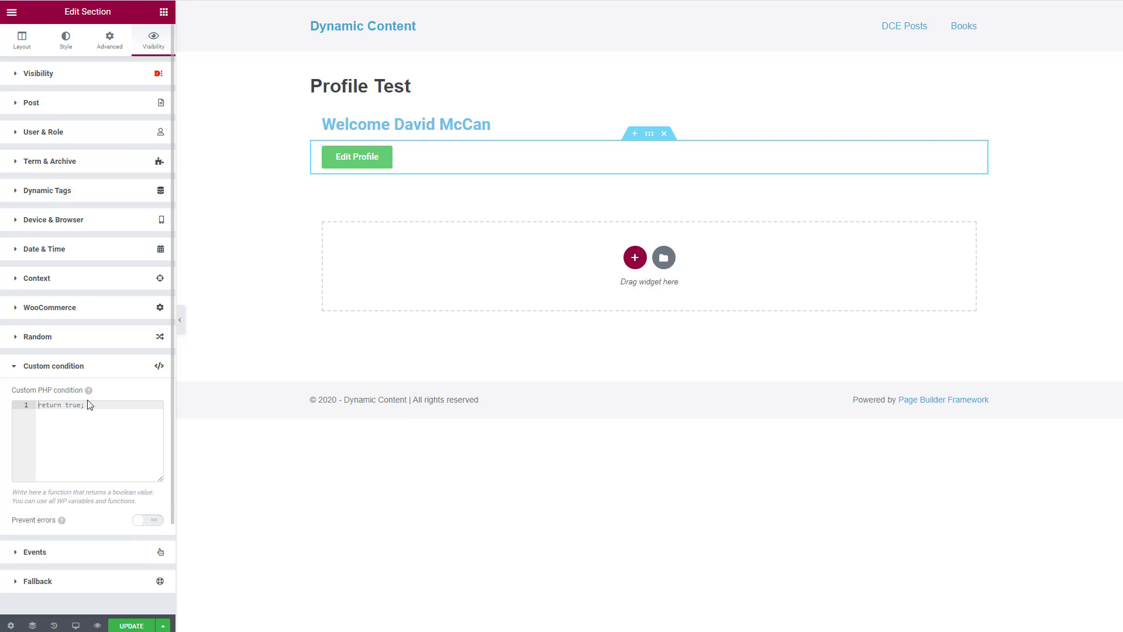
mouse_move(88, 393)
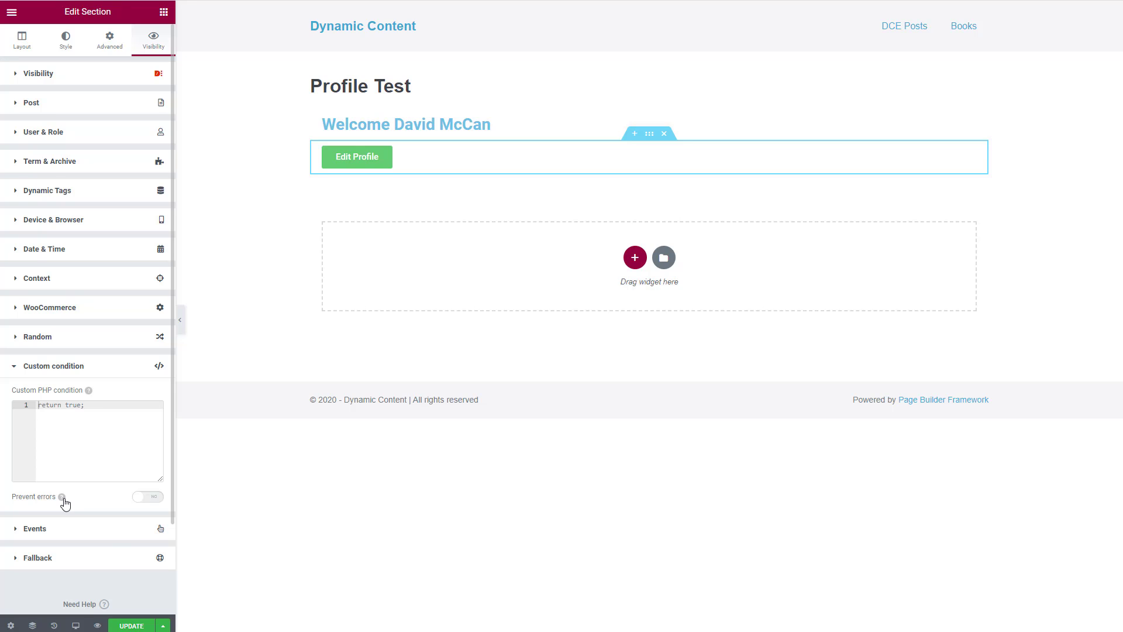
Remove the Post and User & Role triggers, then expand the Custom condition's return true; code
mouse_move(62, 499)
click(12, 74)
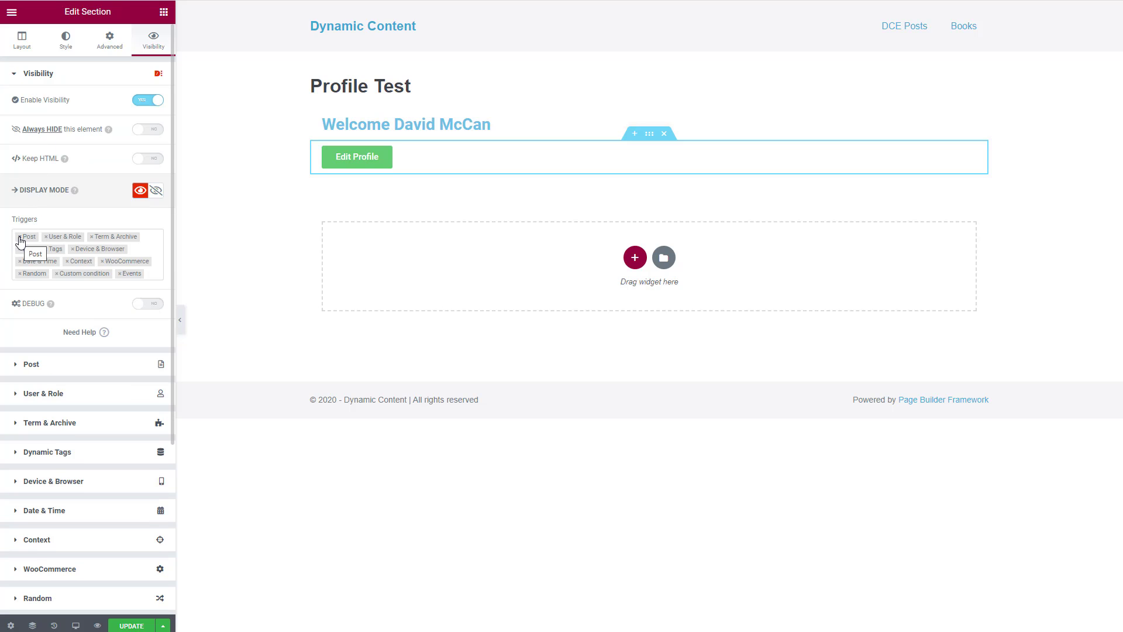
click(19, 237)
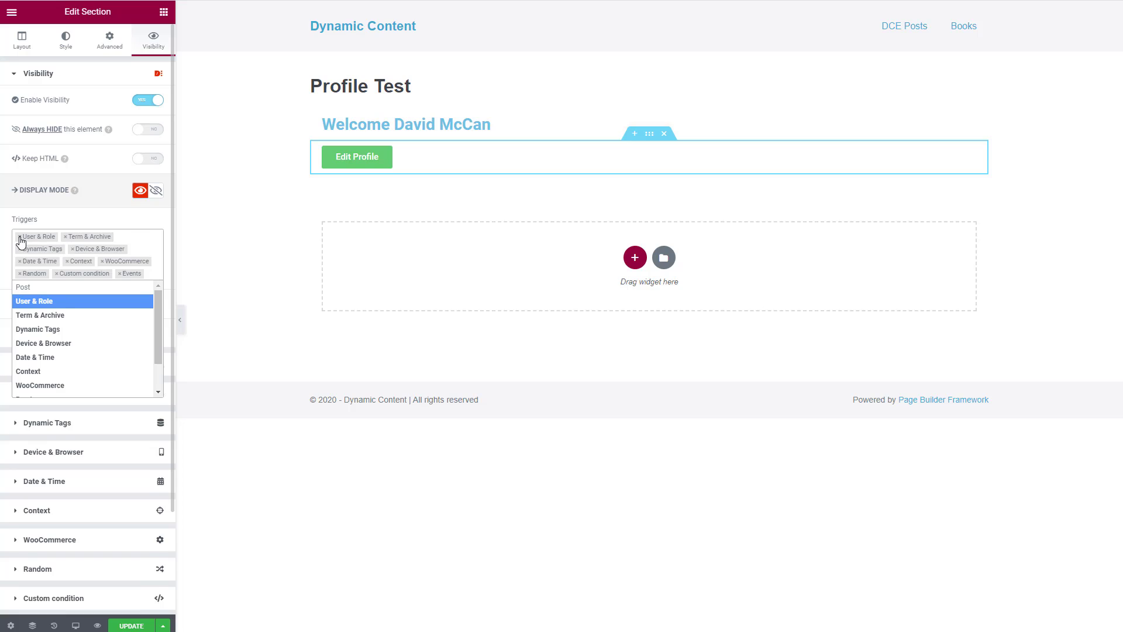
click(19, 237)
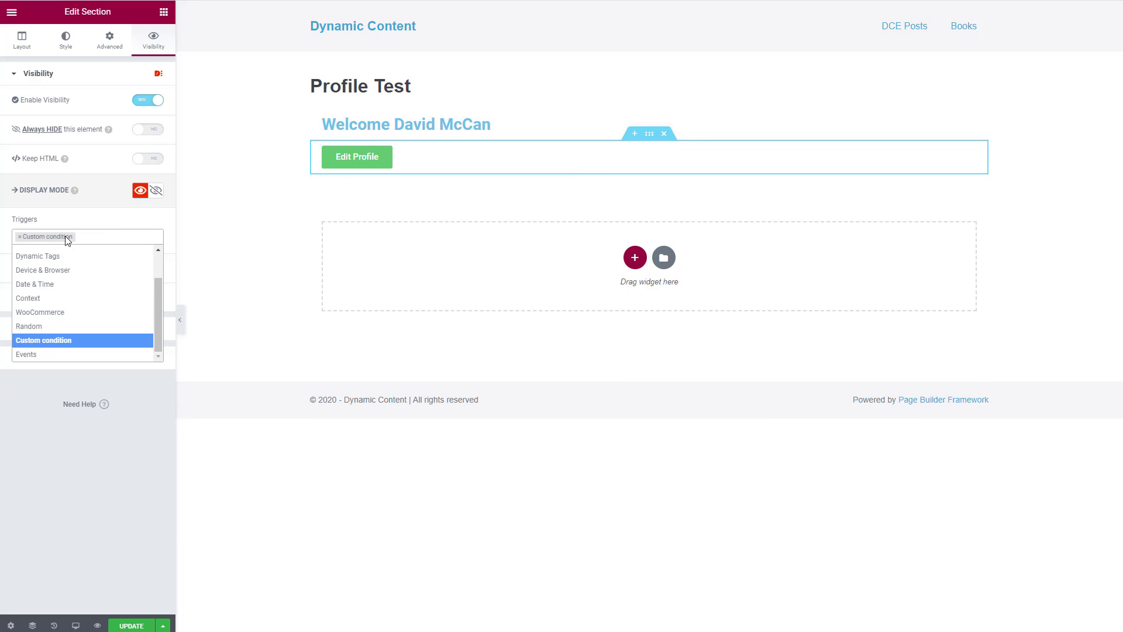
click(79, 224)
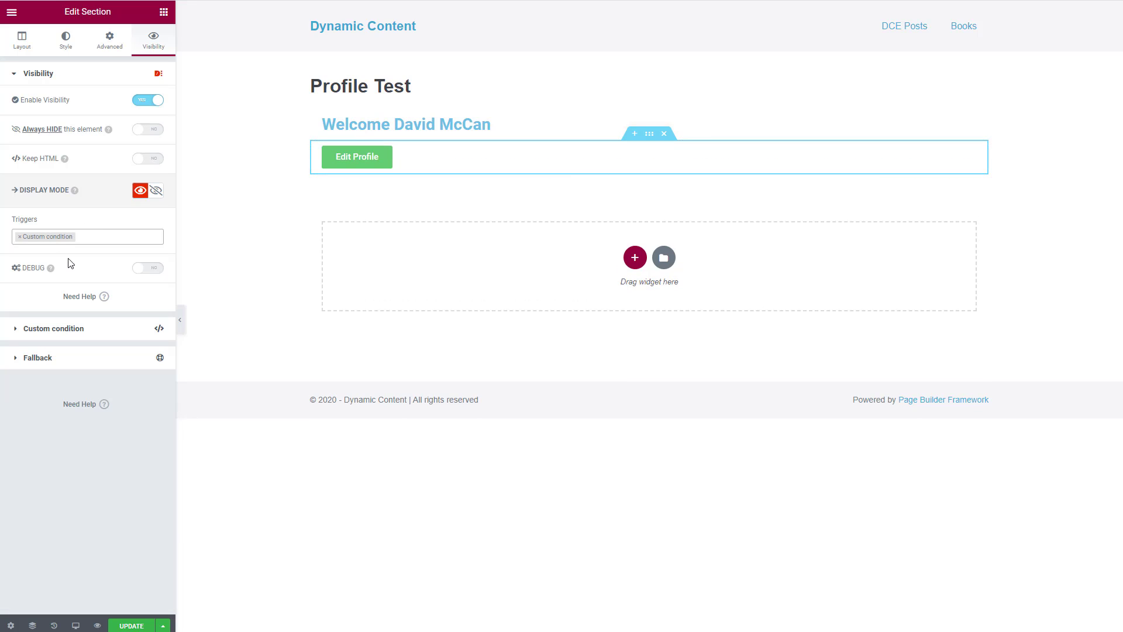
click(14, 329)
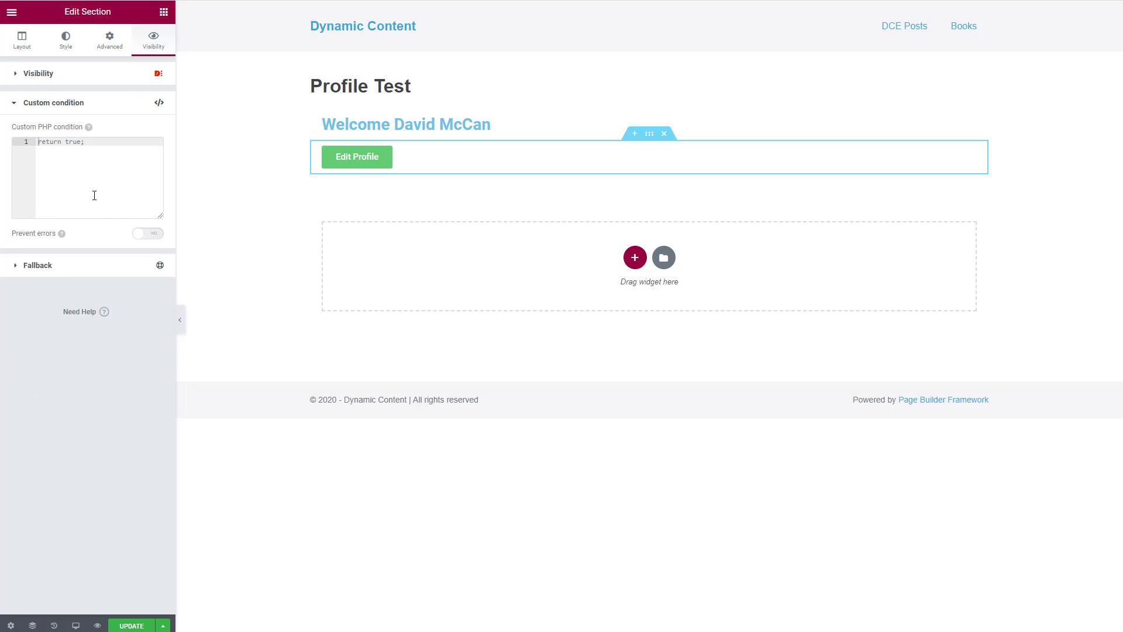